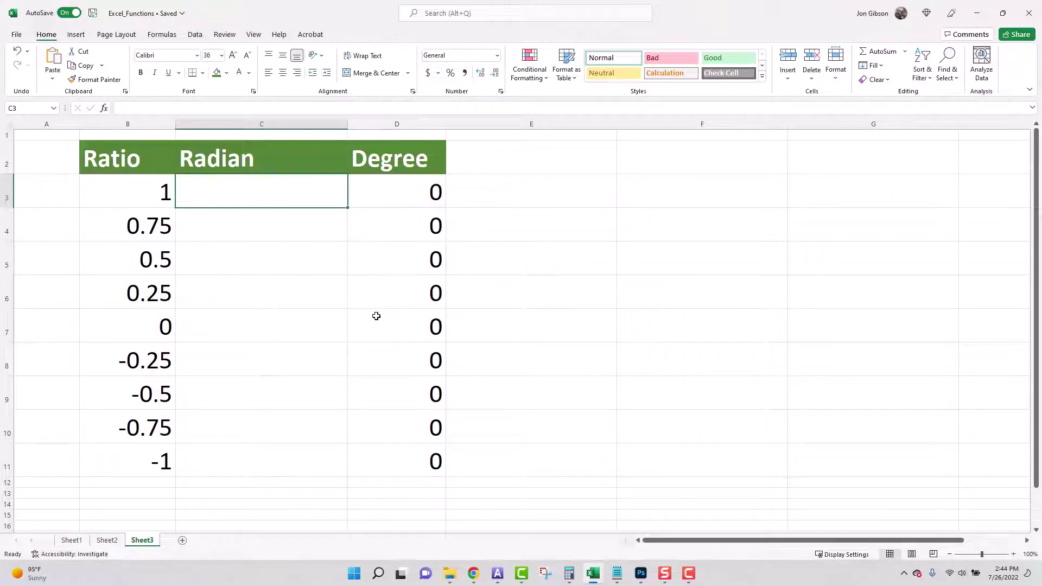
Step: Start an ACOS formula in C3 through Insert Function, found by searching 'arc cosine'
{"action": "left_click", "coordinate": [299, 192]}
{"action": "left_click", "coordinate": [103, 108]}
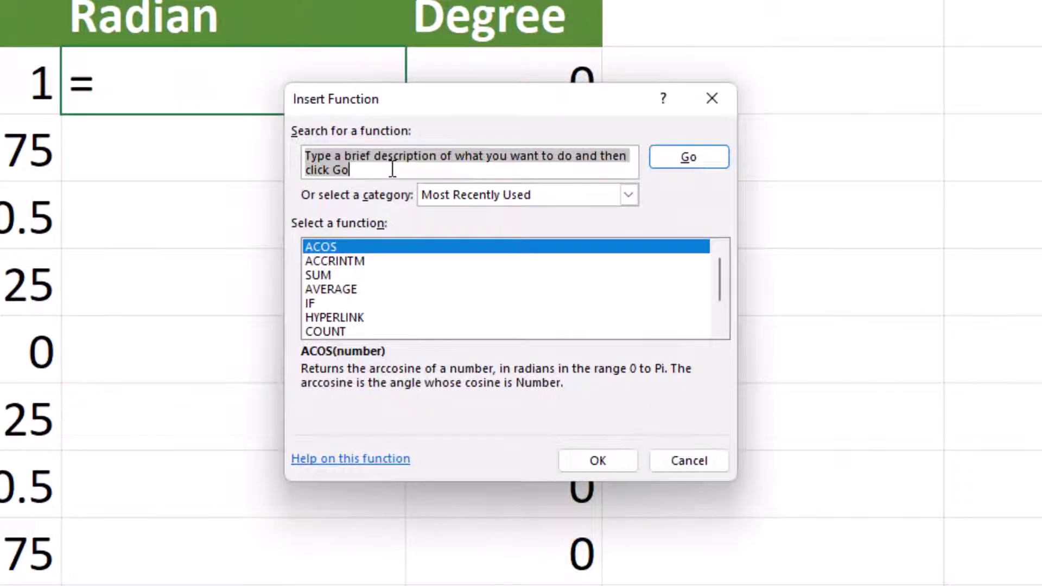
{"action": "type", "text": "ar"}
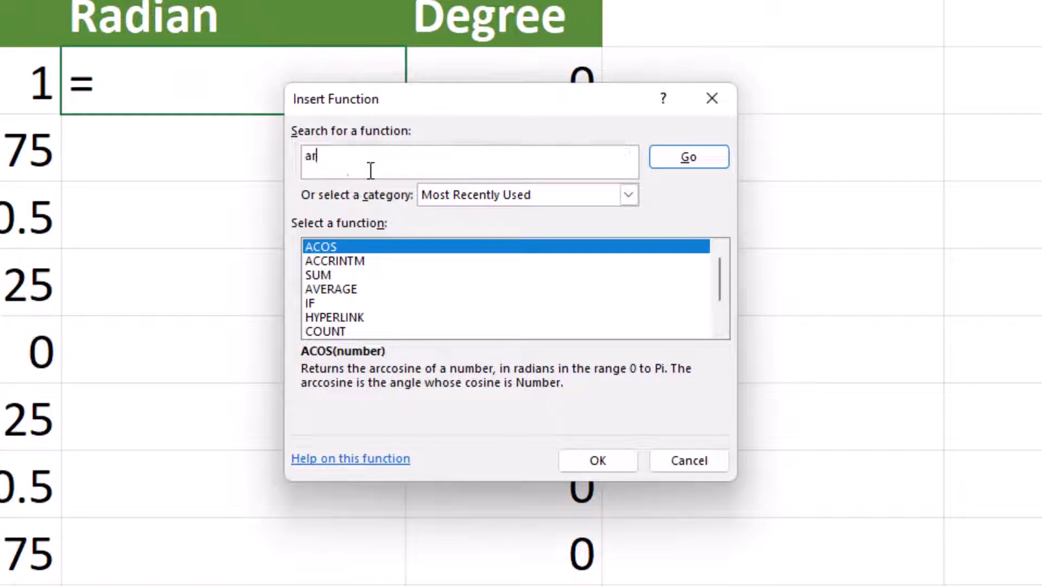
{"action": "type", "text": "c cosine"}
{"action": "left_click", "coordinate": [684, 165]}
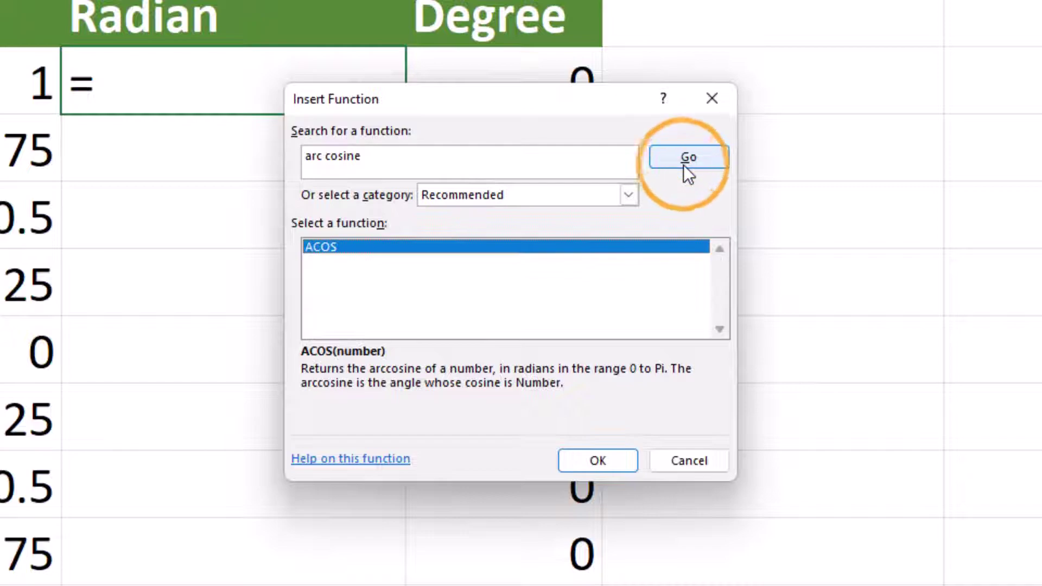
{"action": "left_click", "coordinate": [321, 250]}
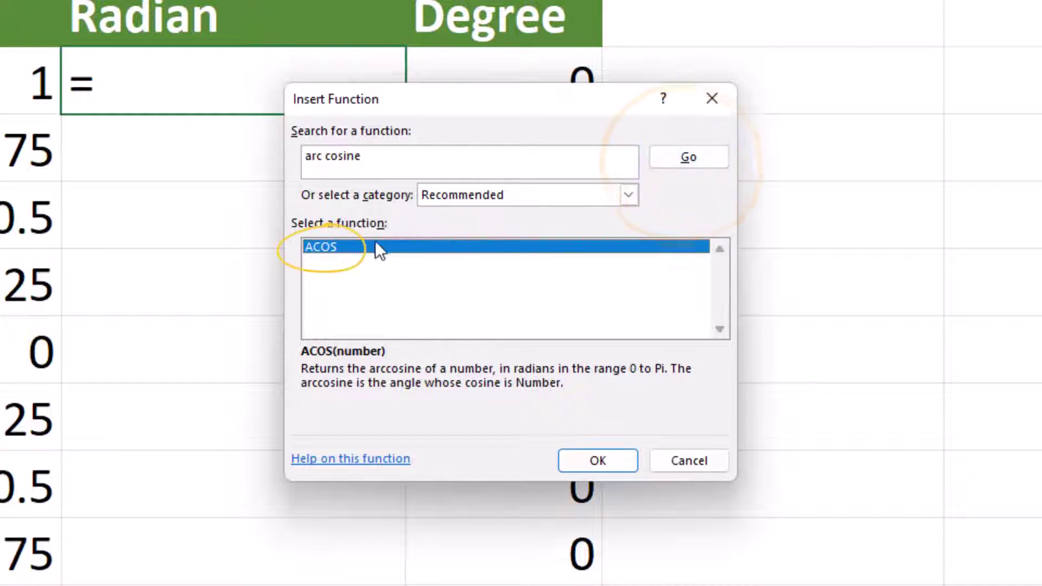
{"action": "left_click", "coordinate": [320, 249]}
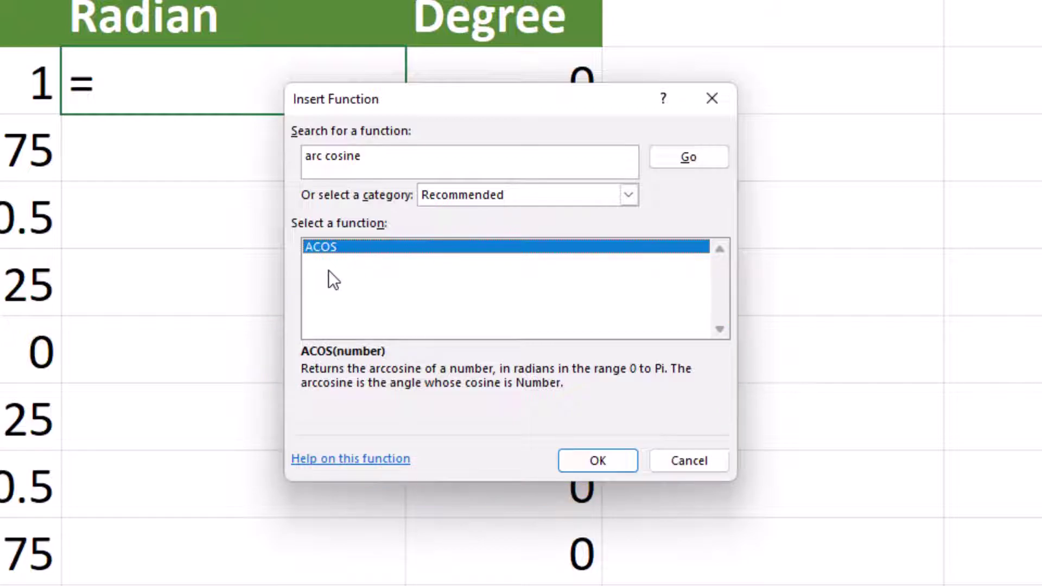
Step: Set the ACOS Number argument to cell B3, previewing a result of 0
{"action": "left_click", "coordinate": [597, 460]}
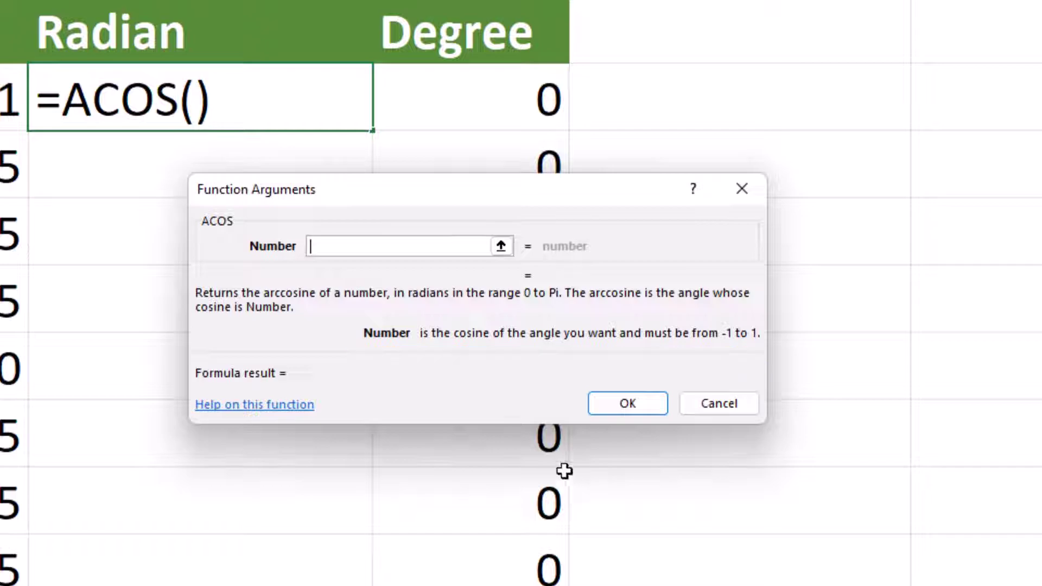
{"action": "left_click", "coordinate": [382, 244]}
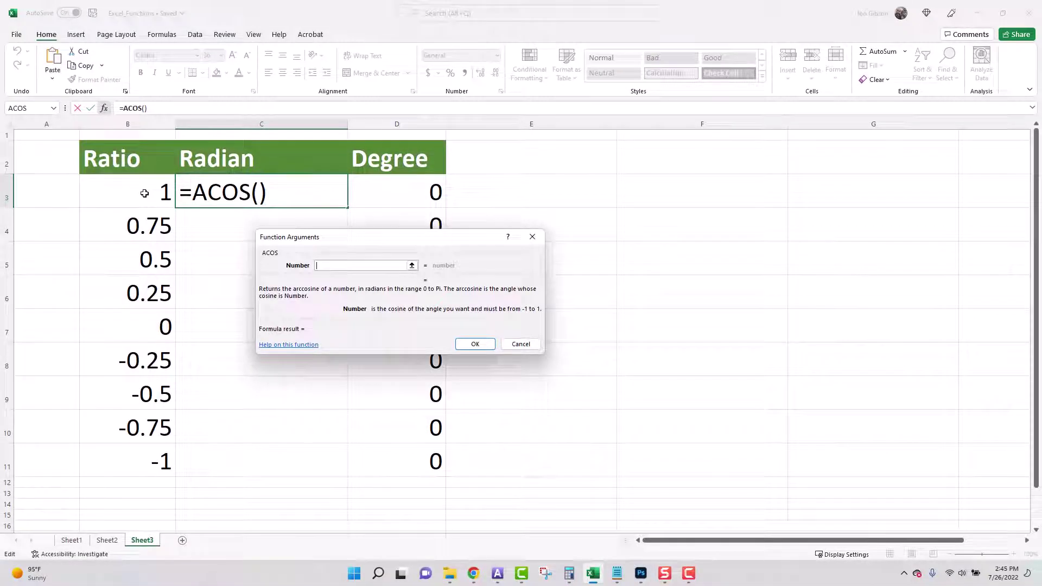
{"action": "left_click", "coordinate": [144, 194]}
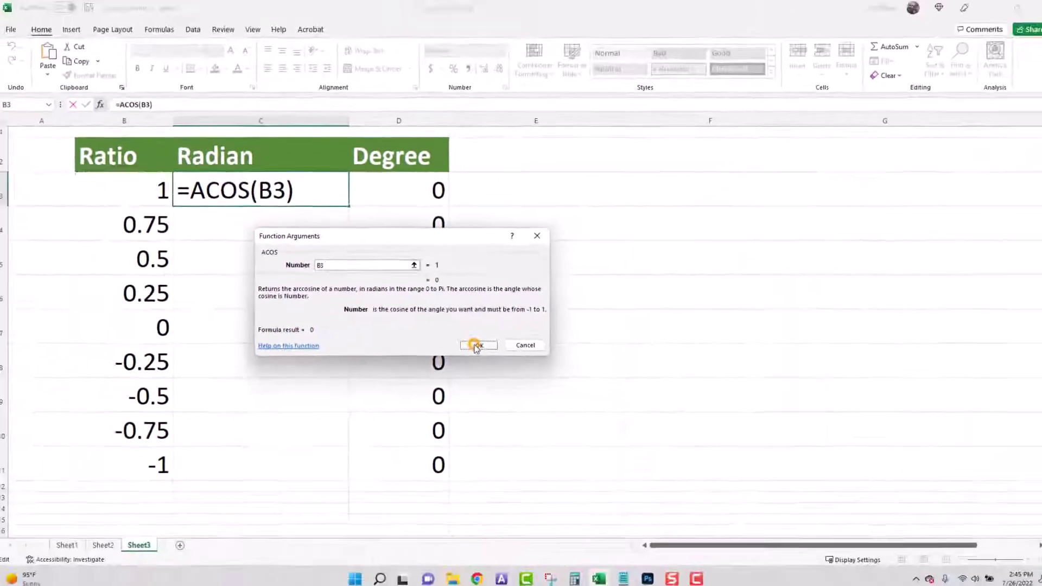
Step: Confirm =ACOS(B3) in C3 and inspect the formula inside the cell
{"action": "left_click", "coordinate": [653, 403]}
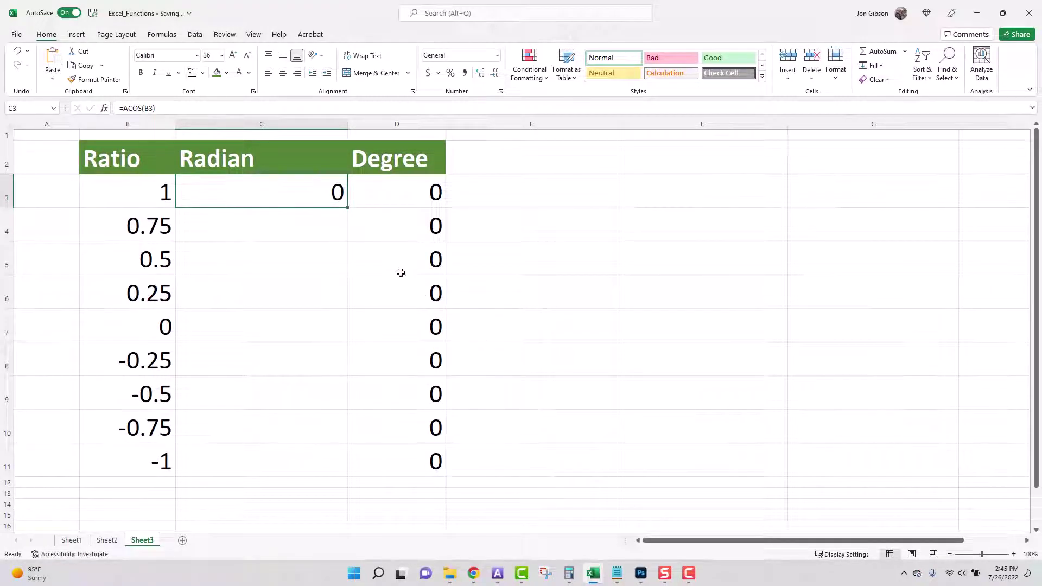
{"action": "left_click", "coordinate": [308, 201]}
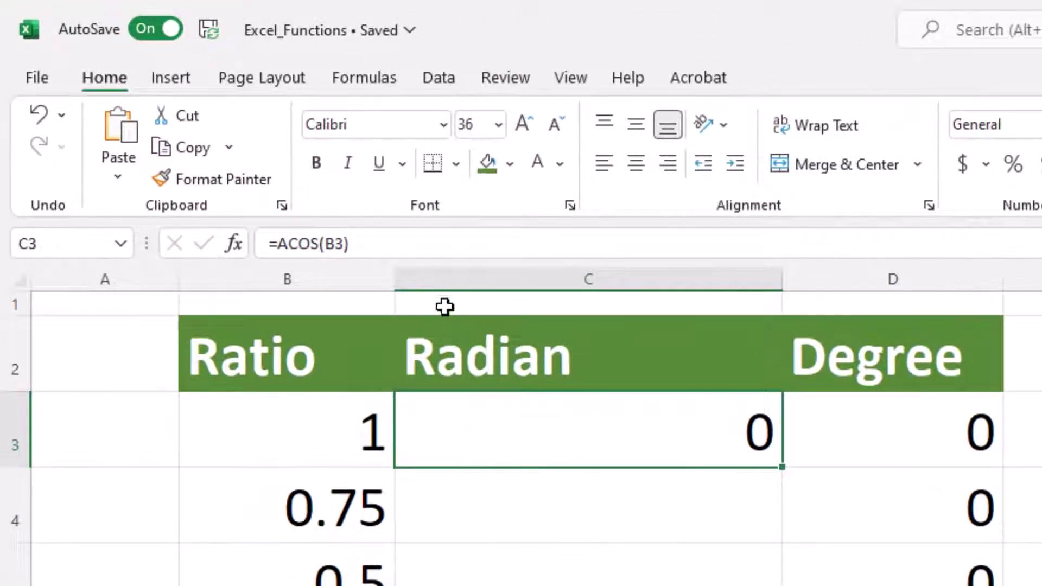
{"action": "left_click", "coordinate": [389, 245]}
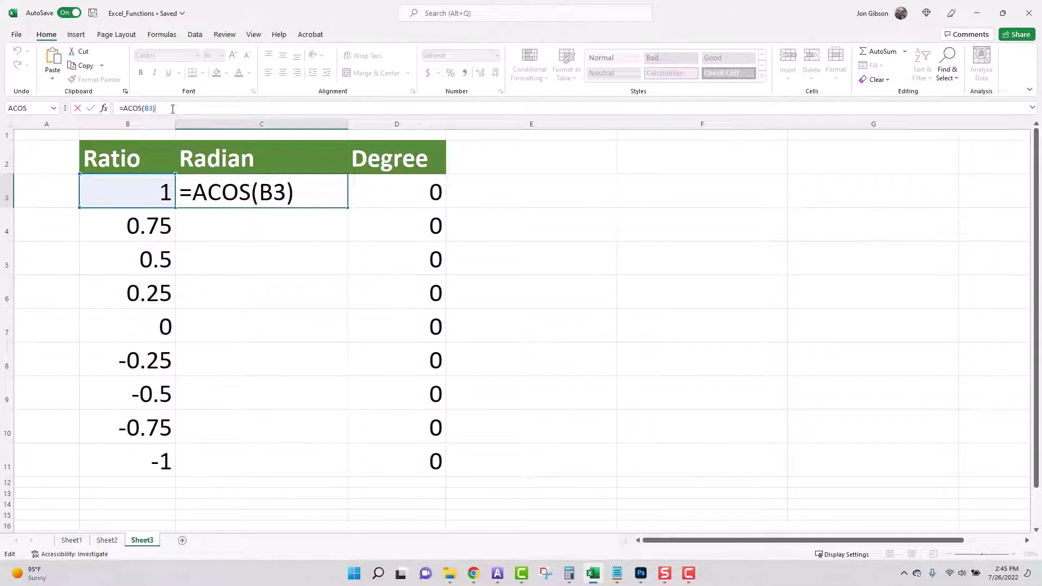
{"action": "left_click", "coordinate": [378, 192]}
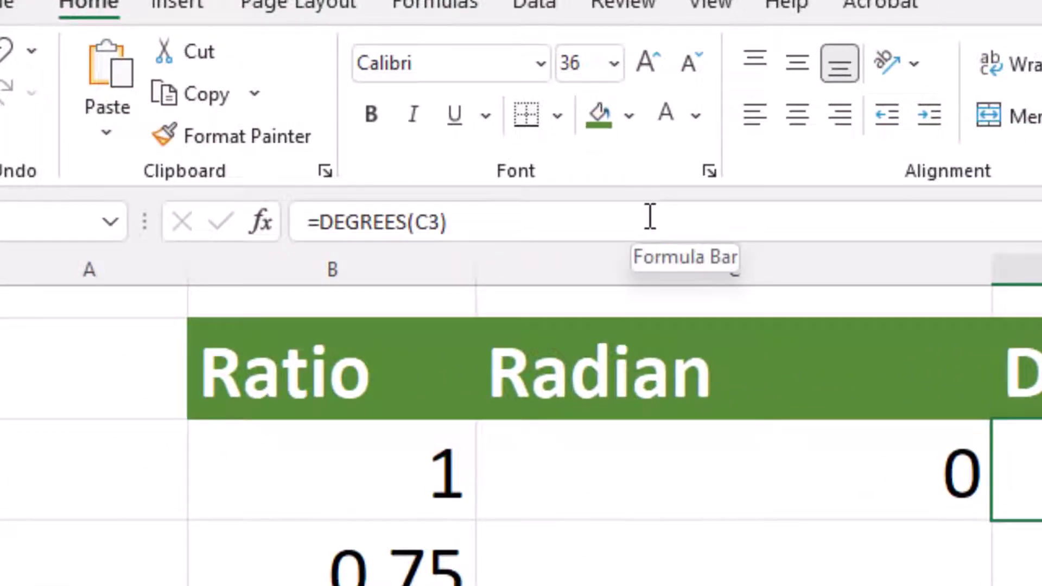
{"action": "left_click", "coordinate": [651, 217]}
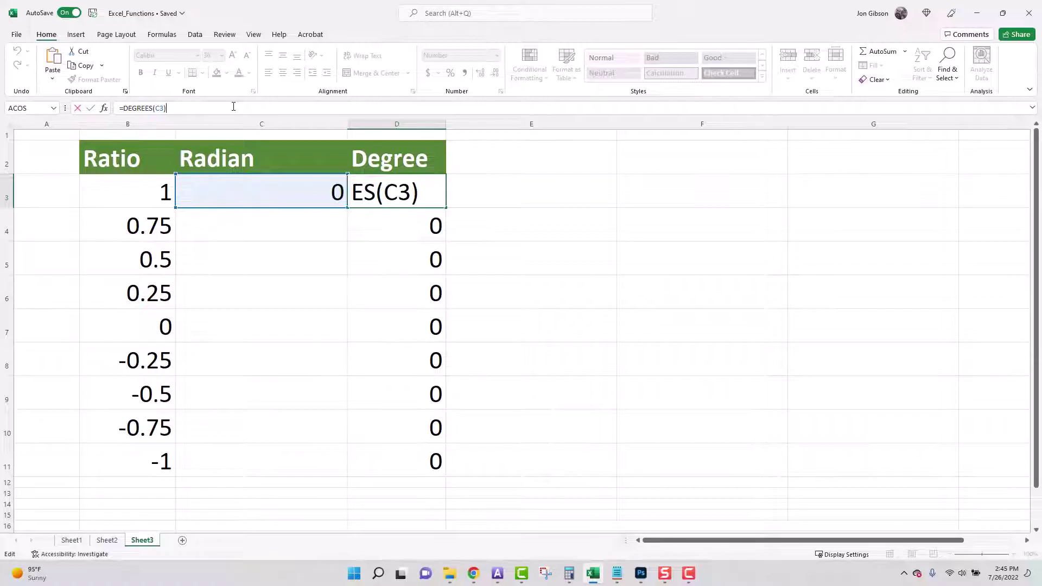
{"action": "key", "text": "Return"}
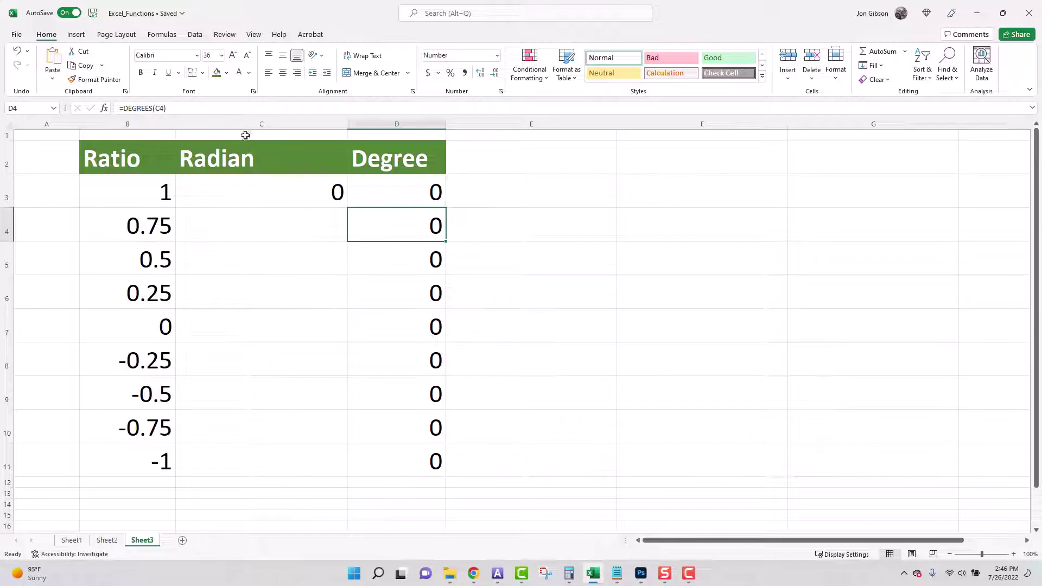
Step: Enter =ACOS(B4) in C4 via Insert Function, giving 0.722734248 radians and 41 degrees
{"action": "left_click", "coordinate": [268, 228]}
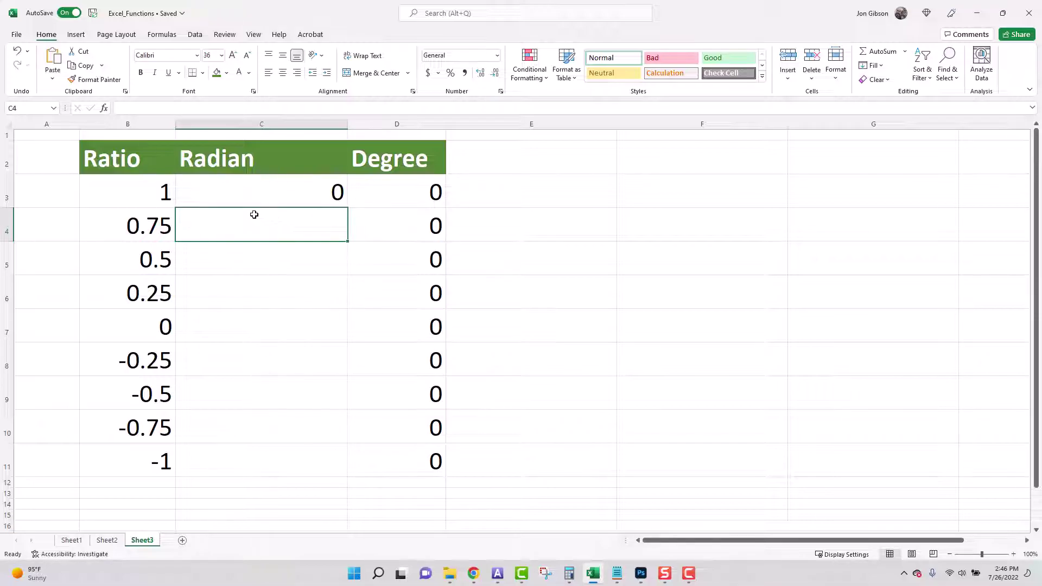
{"action": "left_click", "coordinate": [104, 108]}
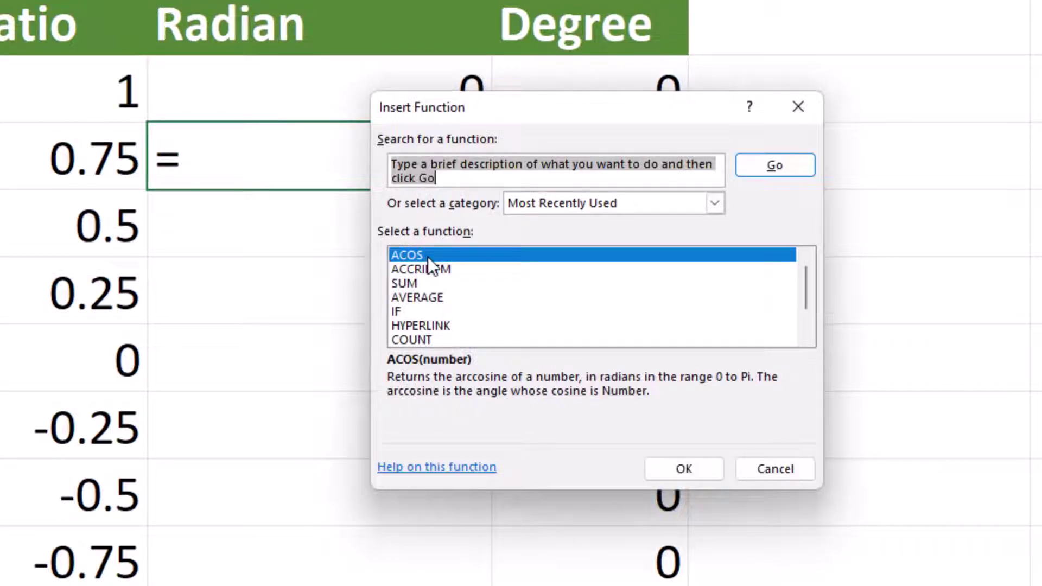
{"action": "left_click", "coordinate": [428, 256]}
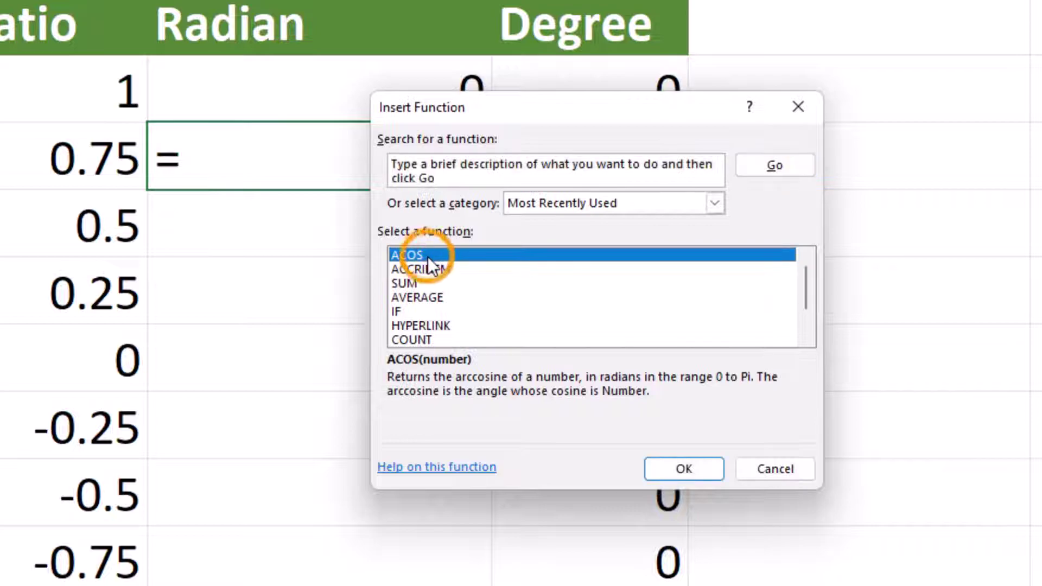
{"action": "left_click", "coordinate": [700, 471]}
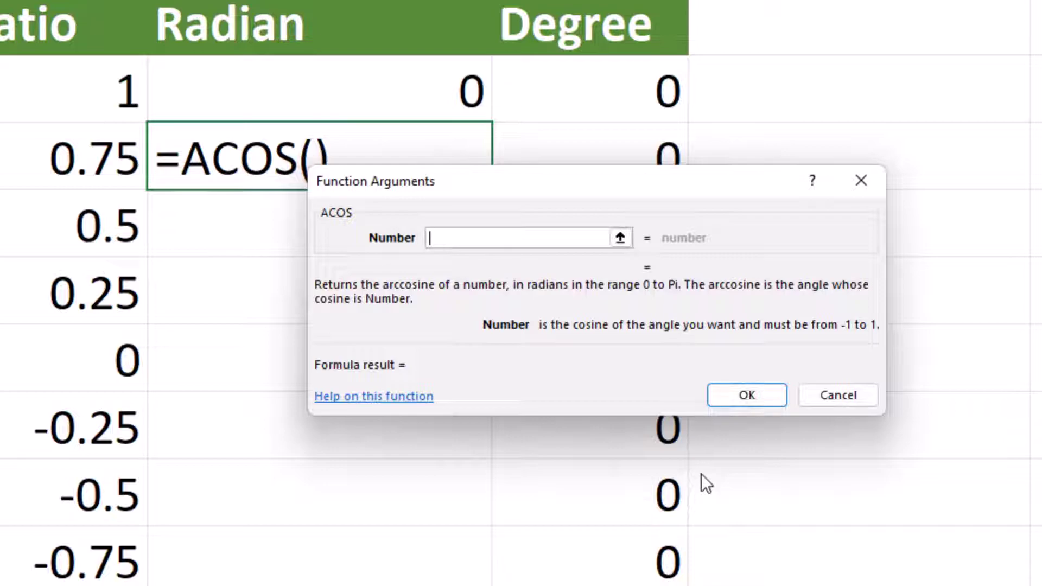
{"action": "left_click", "coordinate": [95, 159]}
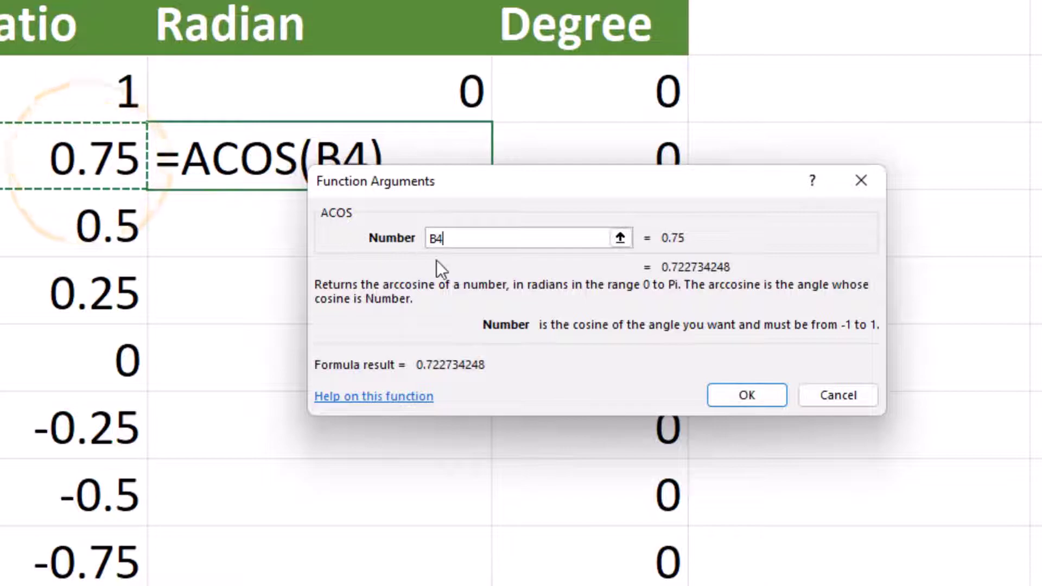
{"action": "left_click", "coordinate": [746, 395]}
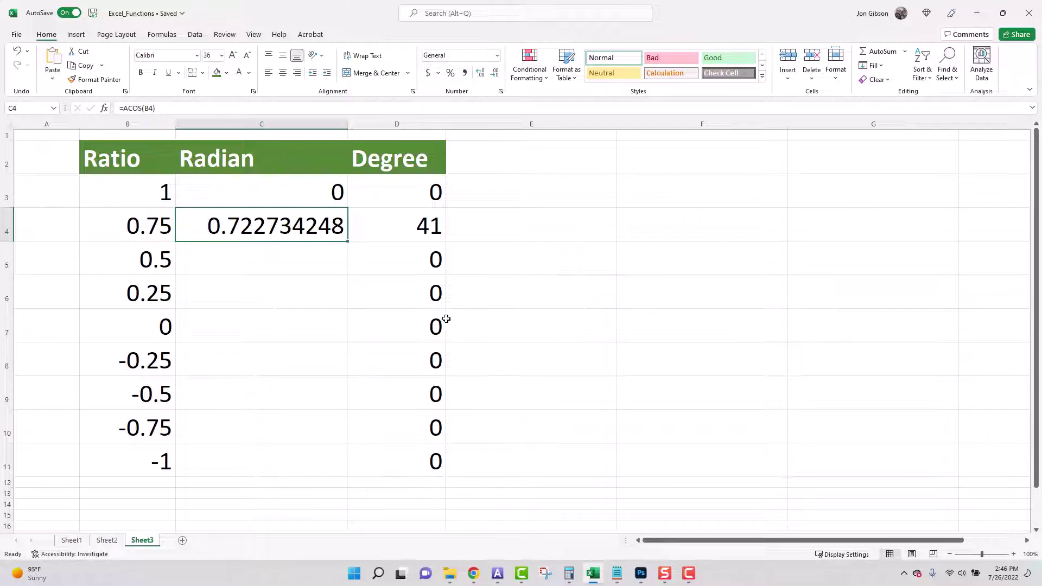
Step: Type =acos(b5) into C5, giving 1.047197551 radians and 60 degrees for ratio 0.5
{"action": "left_click", "coordinate": [309, 263]}
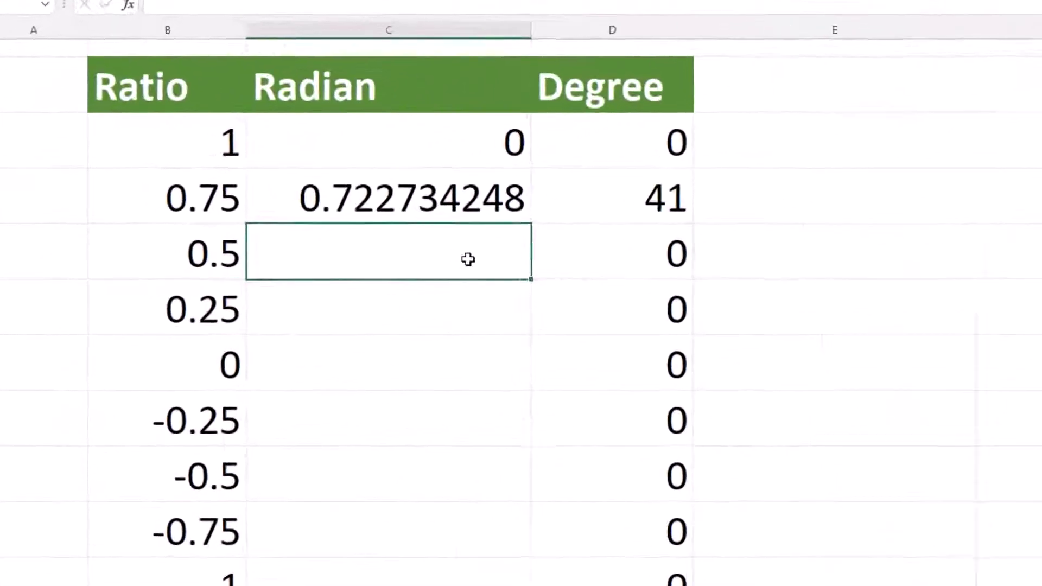
{"action": "type", "text": "="}
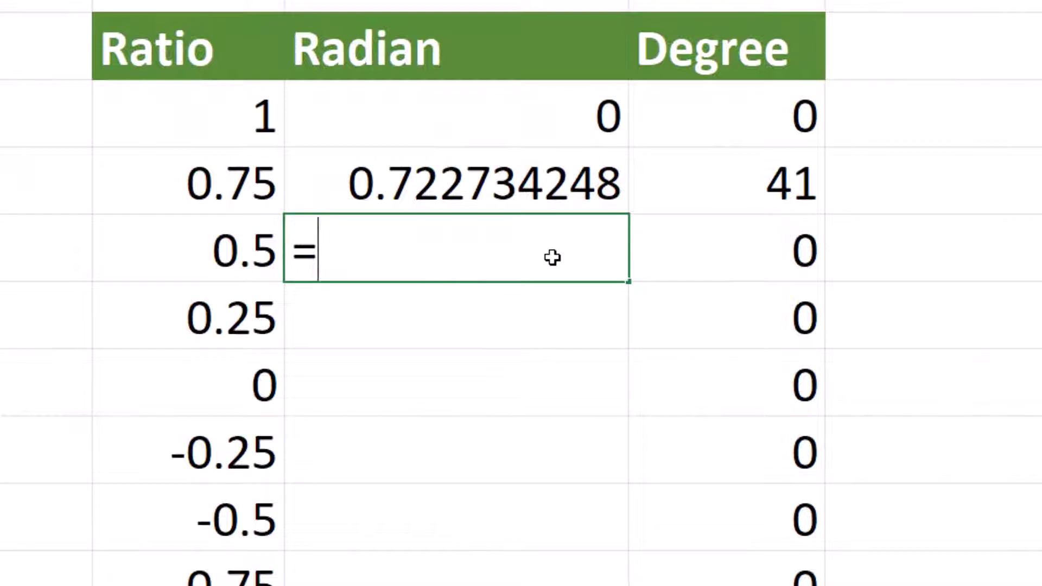
{"action": "type", "text": "acos"}
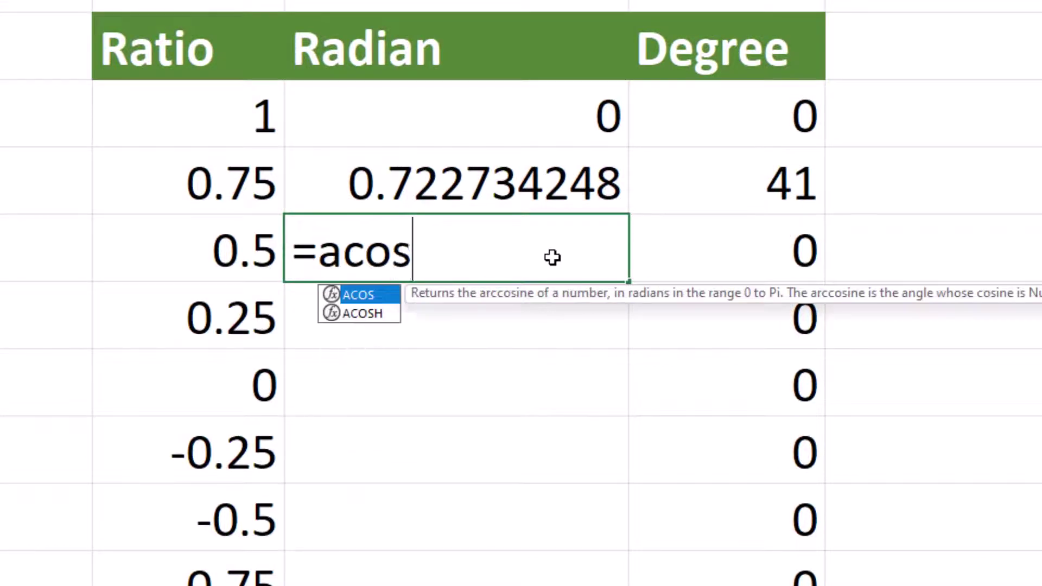
{"action": "type", "text": "("}
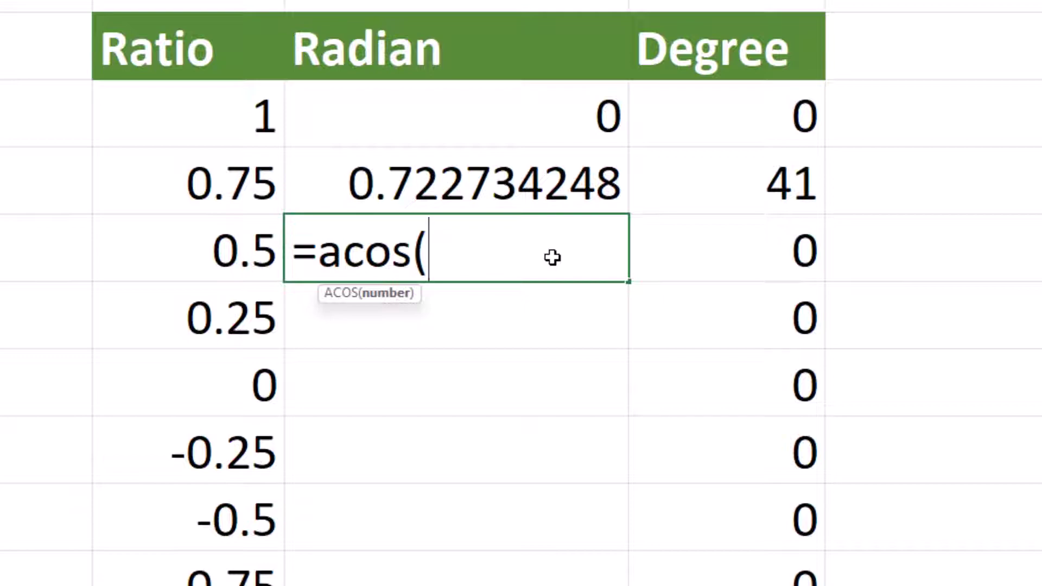
{"action": "type", "text": "b5)"}
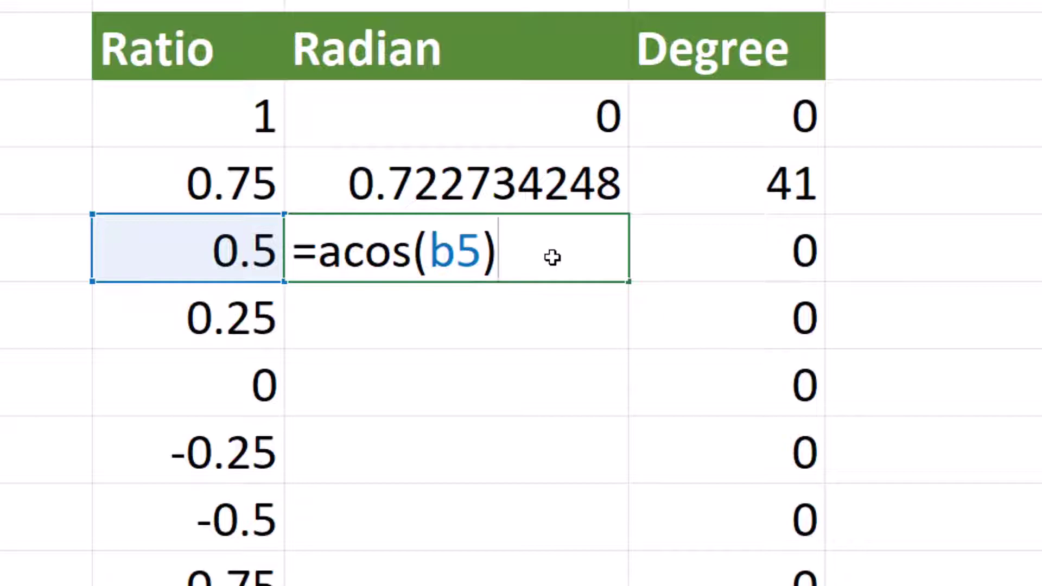
{"action": "key", "text": "Return"}
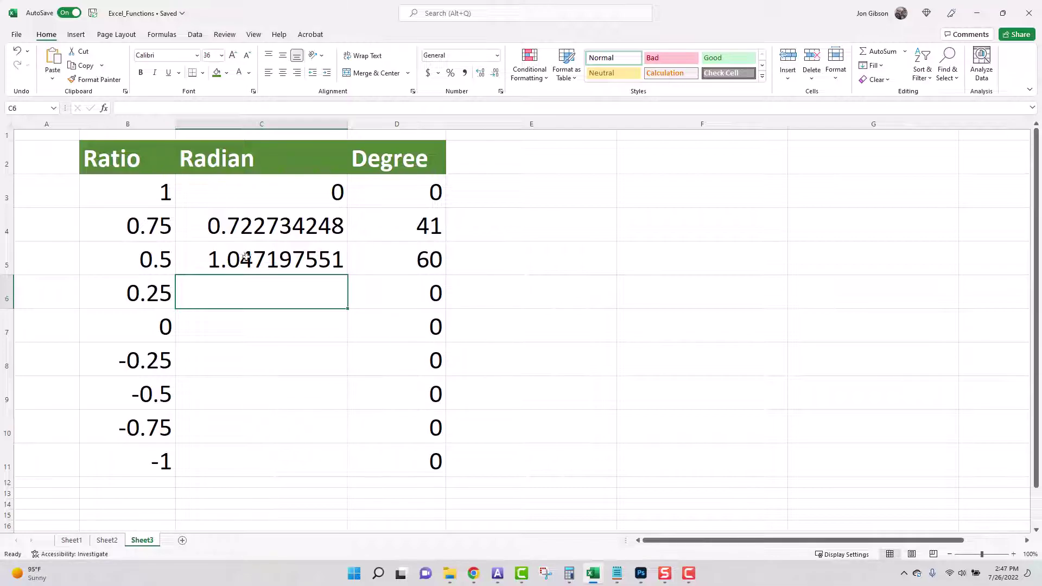
Step: Fill the C5 ACOS formula down to C11, ending at 3.141592654 radians and 180 degrees
{"action": "left_click", "coordinate": [192, 259]}
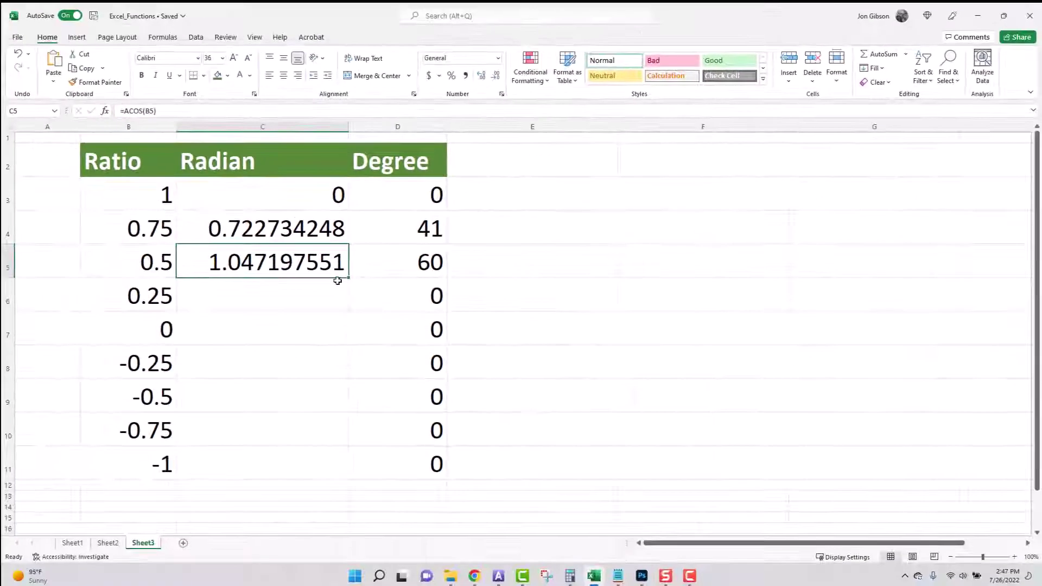
{"action": "left_click_drag", "start_coordinate": [347, 278], "coordinate": [343, 478]}
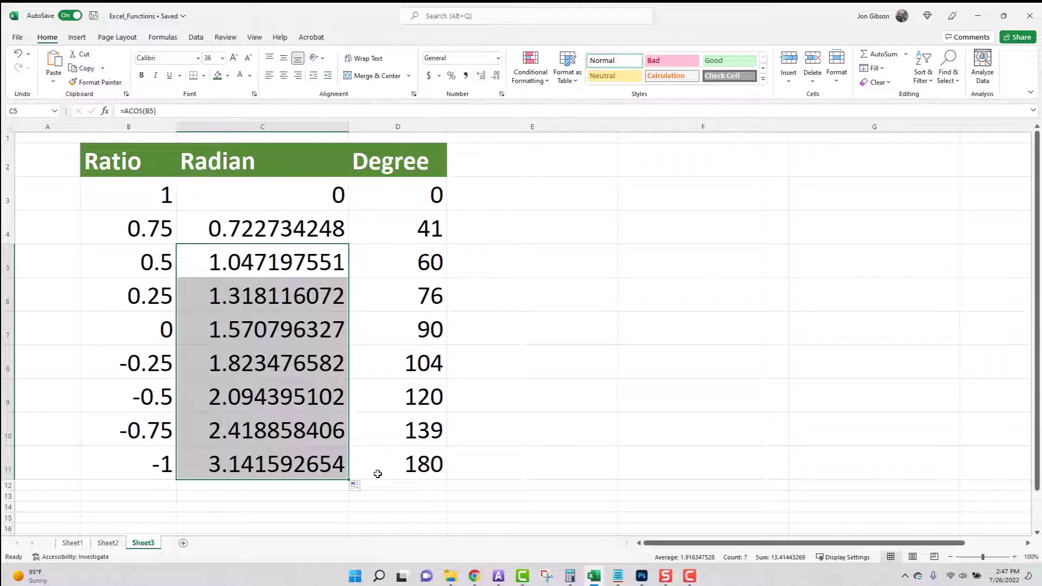
{"action": "key", "text": "ctrl+z"}
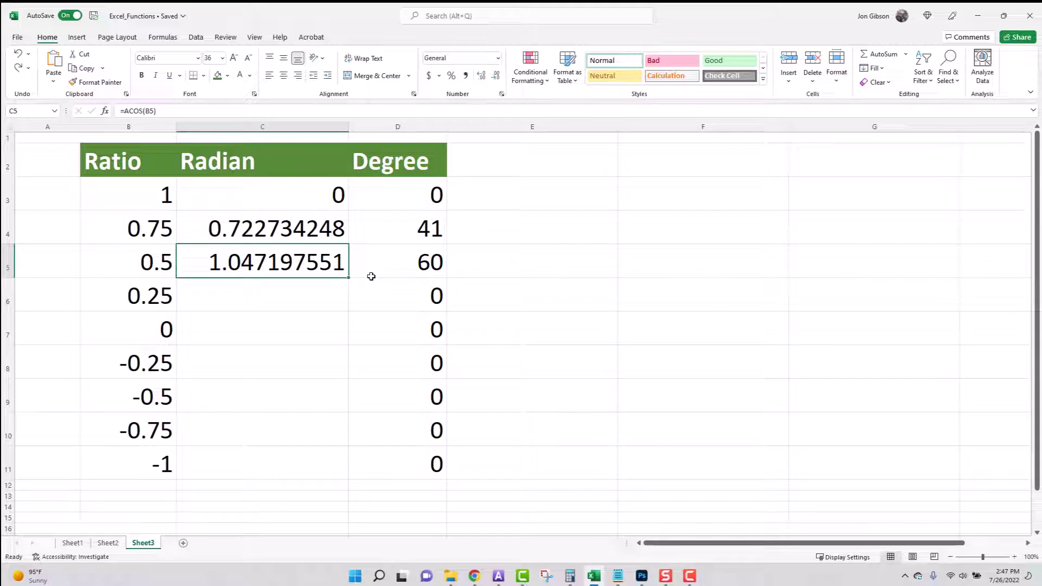
{"action": "left_click", "coordinate": [348, 277]}
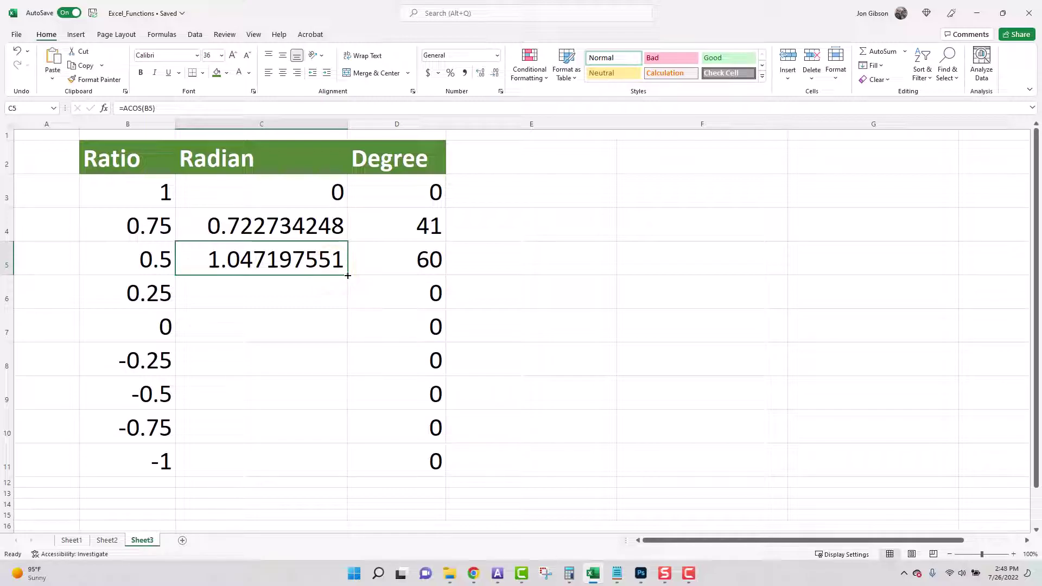
{"action": "double_click", "coordinate": [347, 275]}
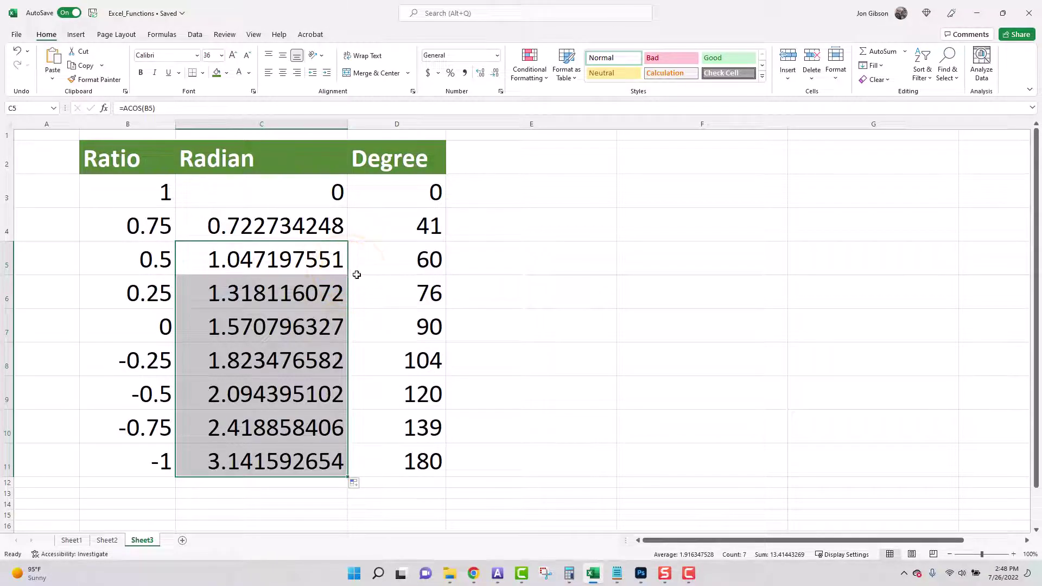